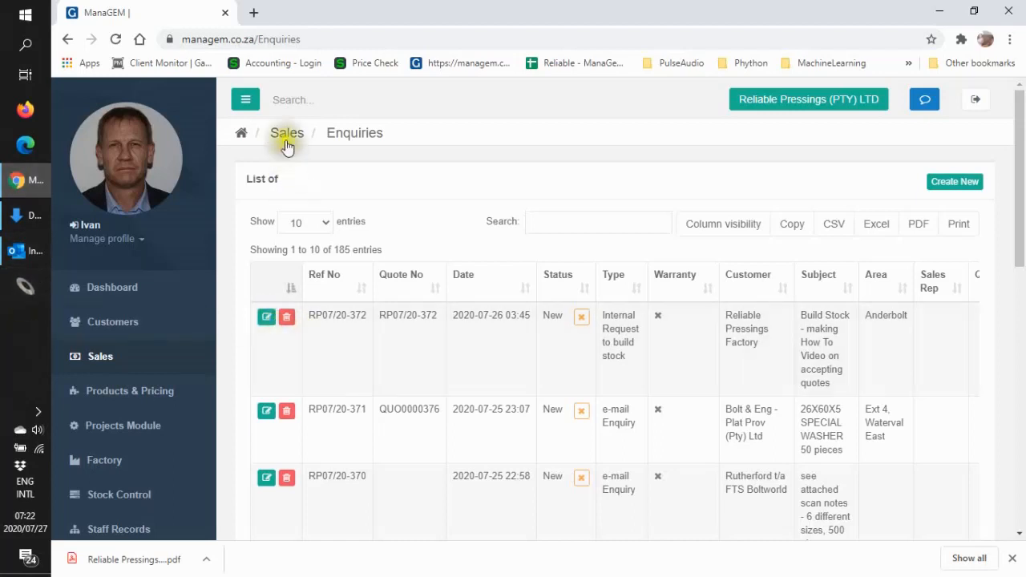
- Preview the Build Stock quote for Reliable Pressings Factory, review its line items and quotation details, and return to the enquiries list
{"action": "left_click", "coordinate": [242, 101]}
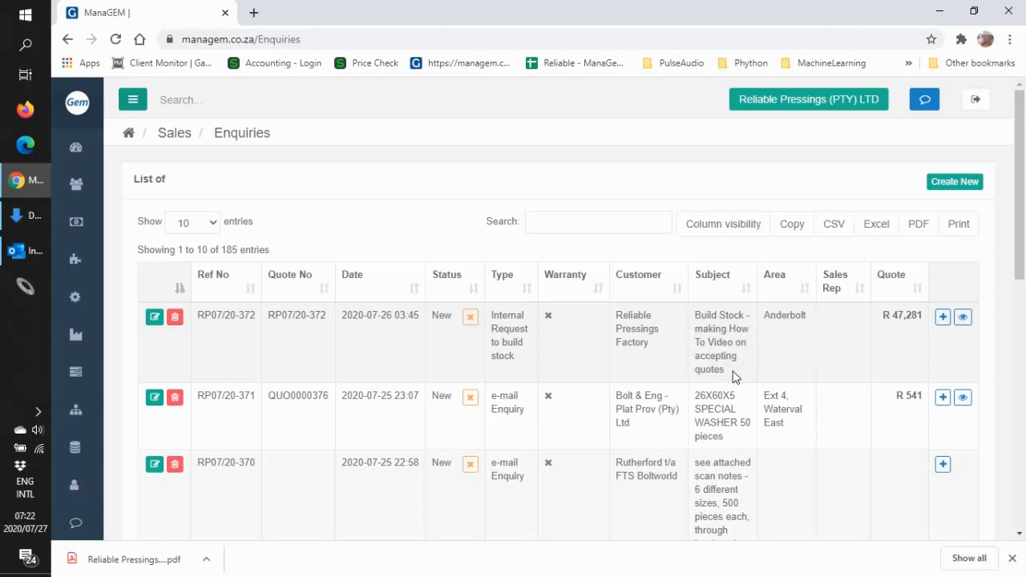
{"action": "left_click", "coordinate": [965, 326]}
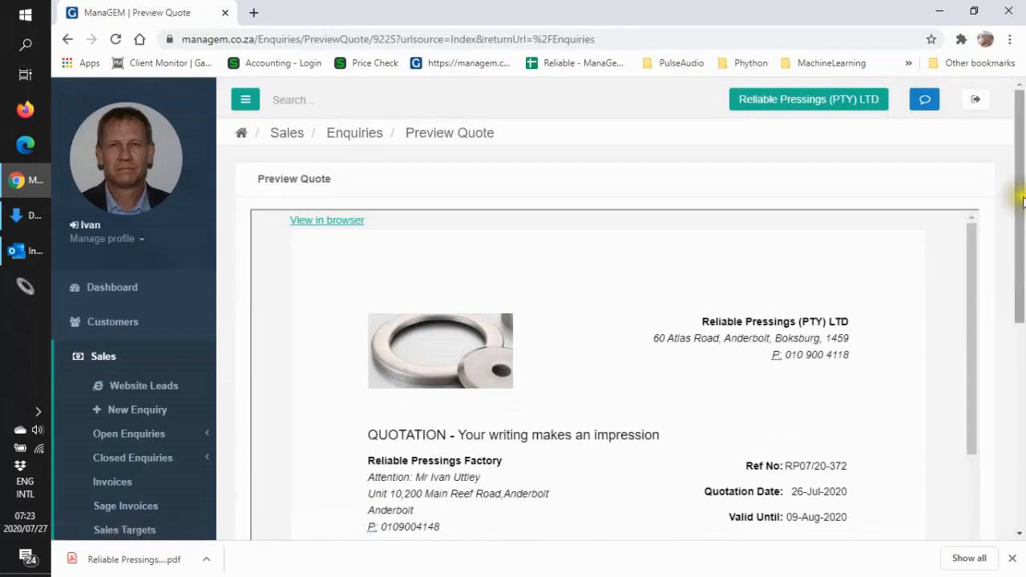
{"action": "left_click_drag", "start_coordinate": [1021, 207], "coordinate": [998, 341]}
{"action": "left_click_drag", "start_coordinate": [973, 130], "coordinate": [962, 211]}
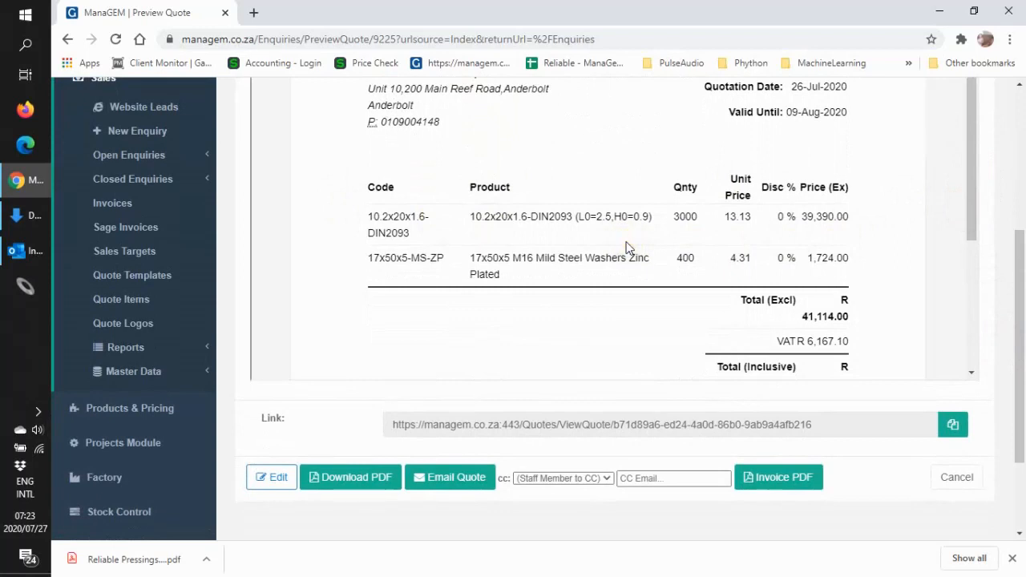
{"action": "left_click_drag", "start_coordinate": [971, 213], "coordinate": [986, 142]}
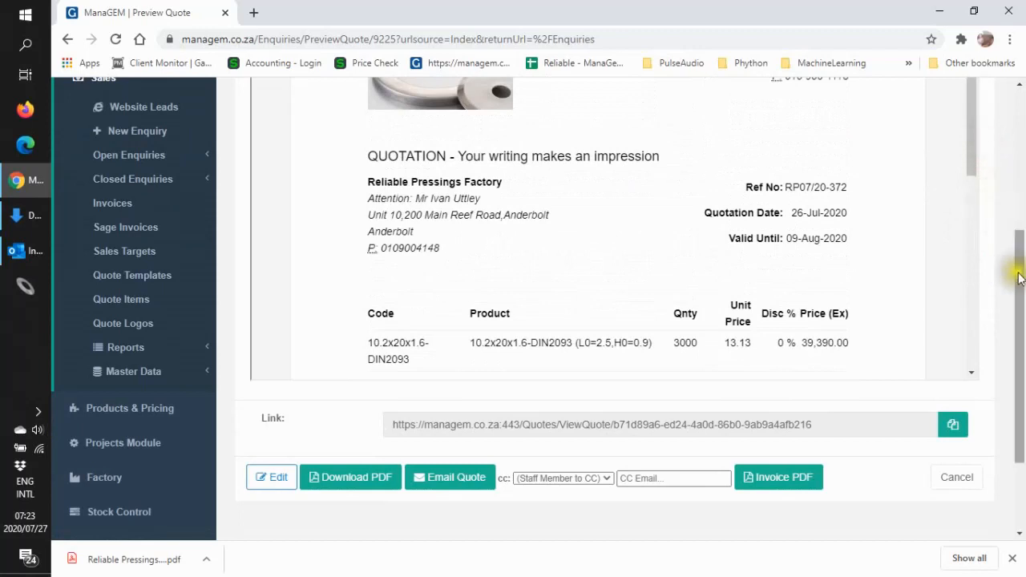
{"action": "left_click_drag", "start_coordinate": [1018, 272], "coordinate": [1022, 87]}
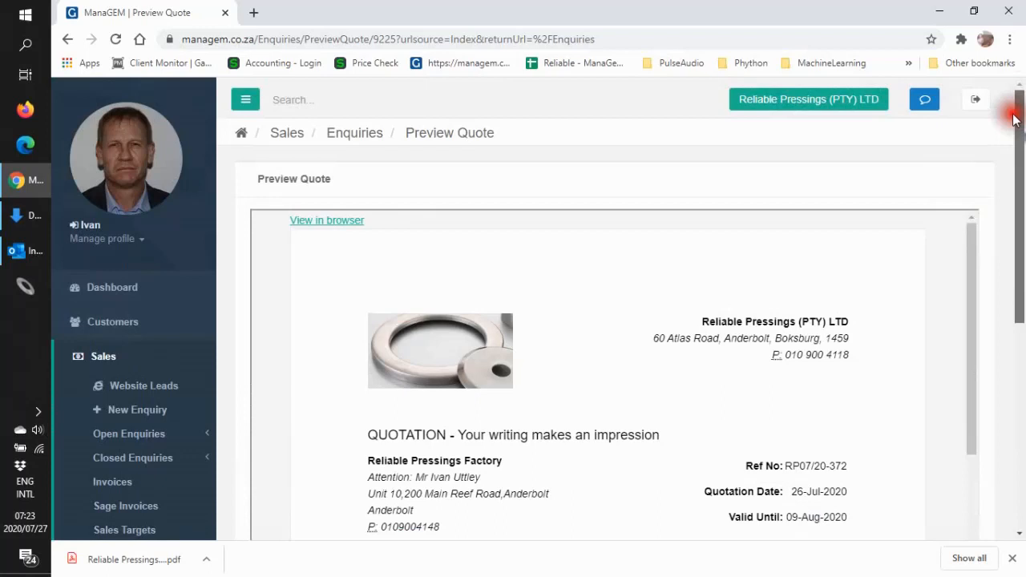
{"action": "left_click_drag", "start_coordinate": [1013, 113], "coordinate": [1020, 135]}
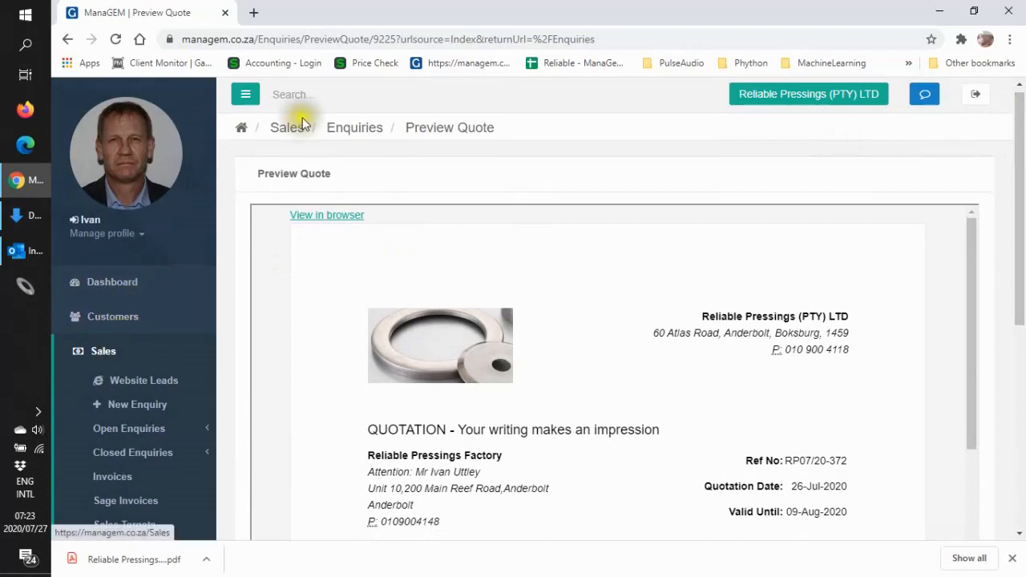
{"action": "left_click", "coordinate": [359, 129]}
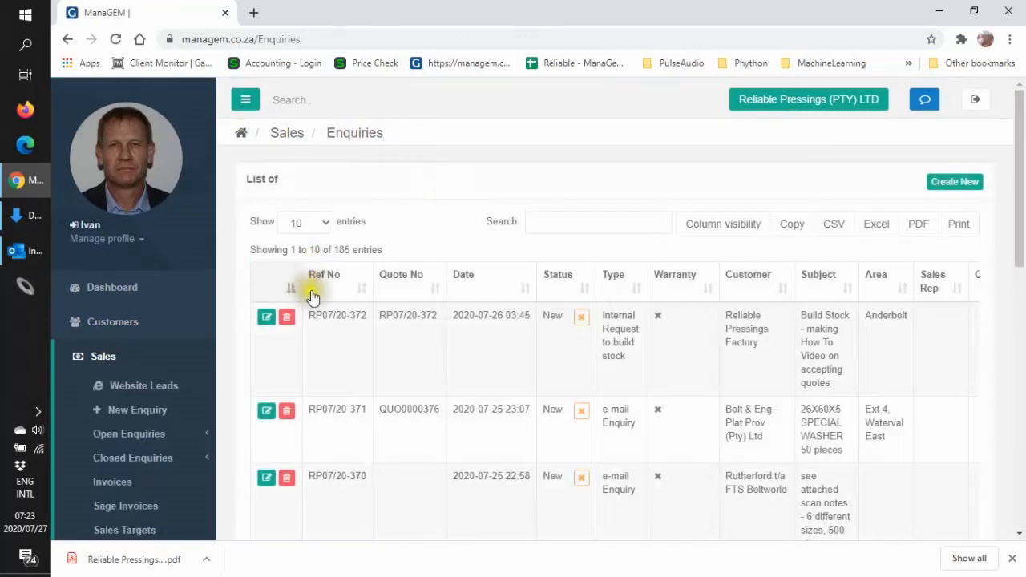
- Reopen the preview of the Build Stock quote and switch it to the version customers view in the browser
{"action": "mouse_move", "coordinate": [1018, 218]}
{"action": "left_mouse_down"}
{"action": "mouse_move", "coordinate": [1023, 303]}
{"action": "mouse_move", "coordinate": [1020, 232]}
{"action": "left_mouse_up"}
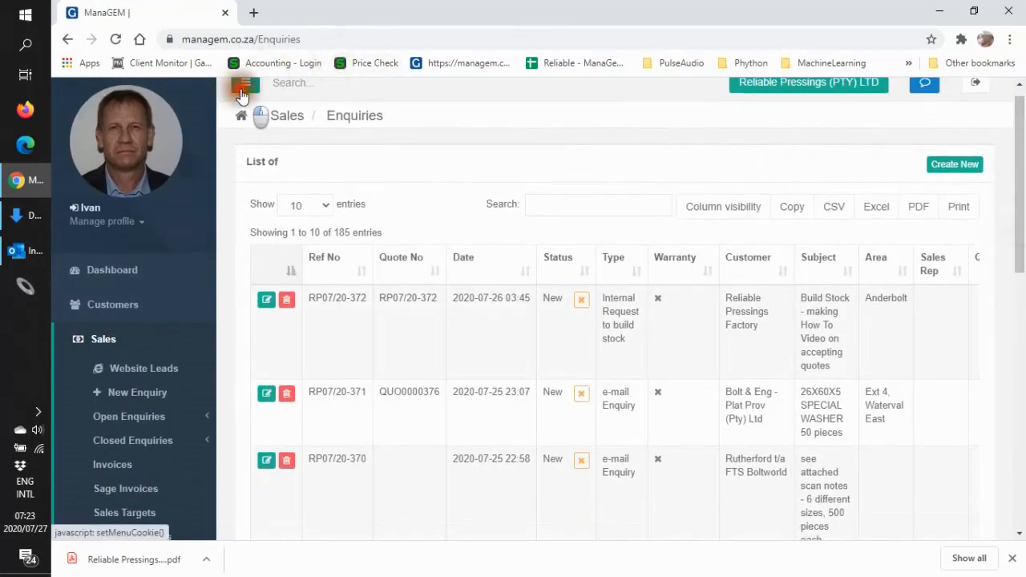
{"action": "left_click", "coordinate": [241, 88]}
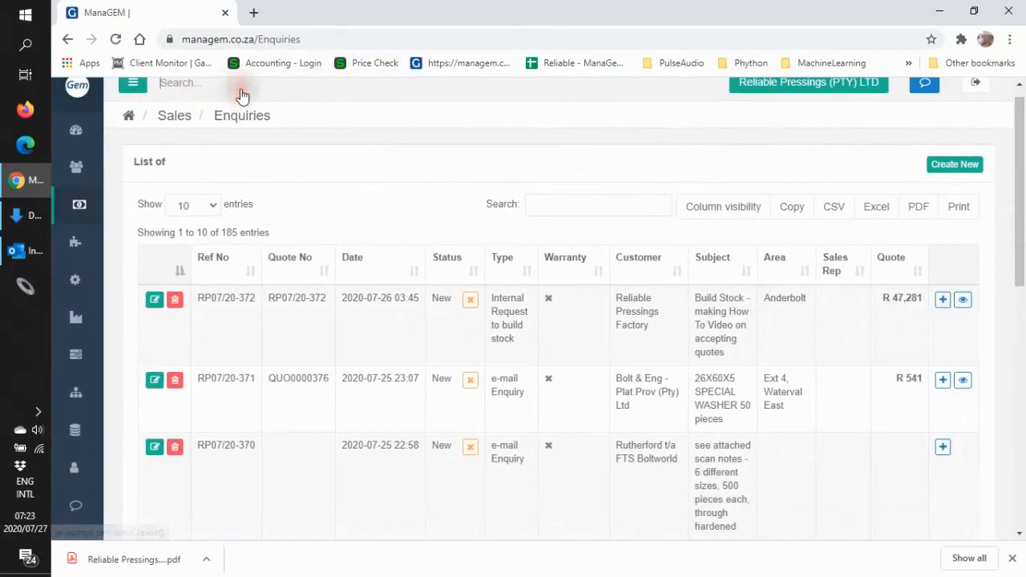
{"action": "left_click", "coordinate": [962, 309]}
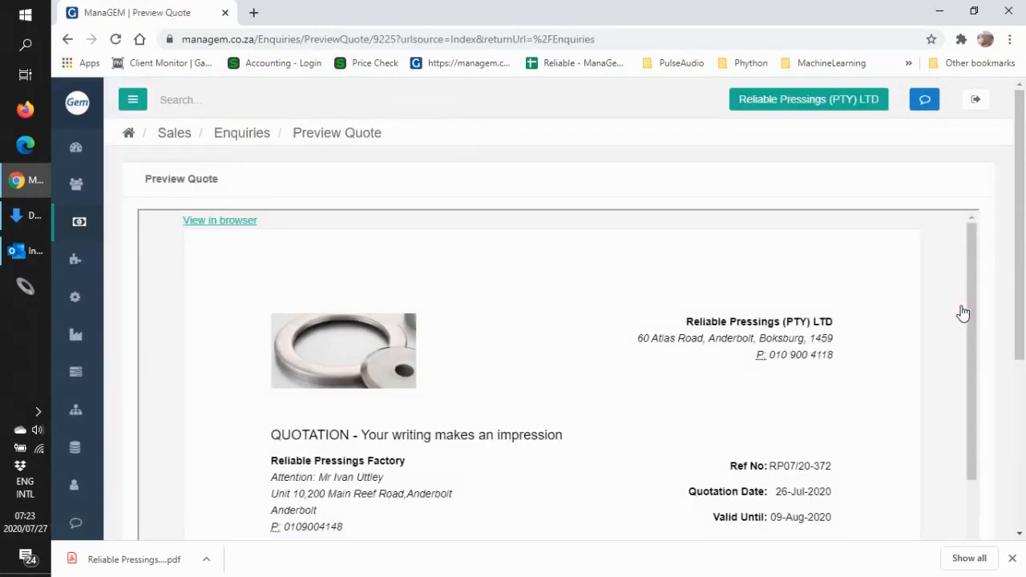
{"action": "left_click", "coordinate": [241, 226]}
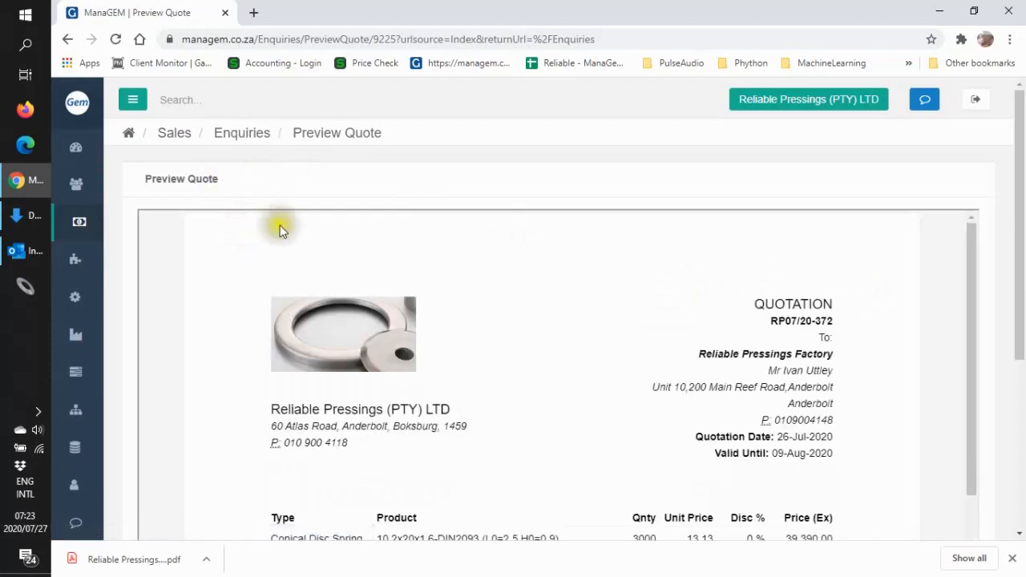
- Review the quote's items and totals in the preview and open its acceptance form
{"action": "left_click_drag", "start_coordinate": [1022, 248], "coordinate": [945, 337]}
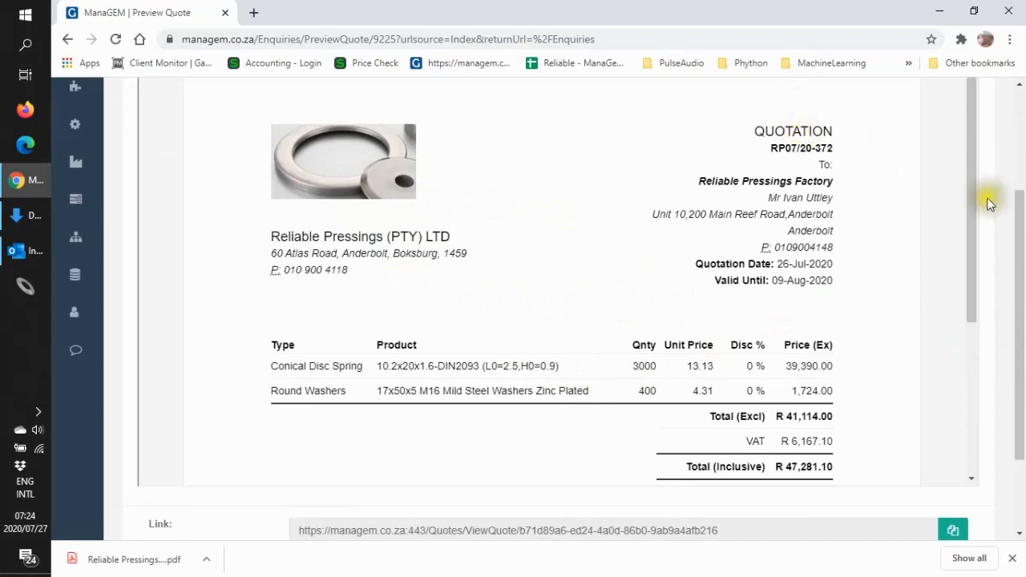
{"action": "left_click_drag", "start_coordinate": [969, 203], "coordinate": [967, 394]}
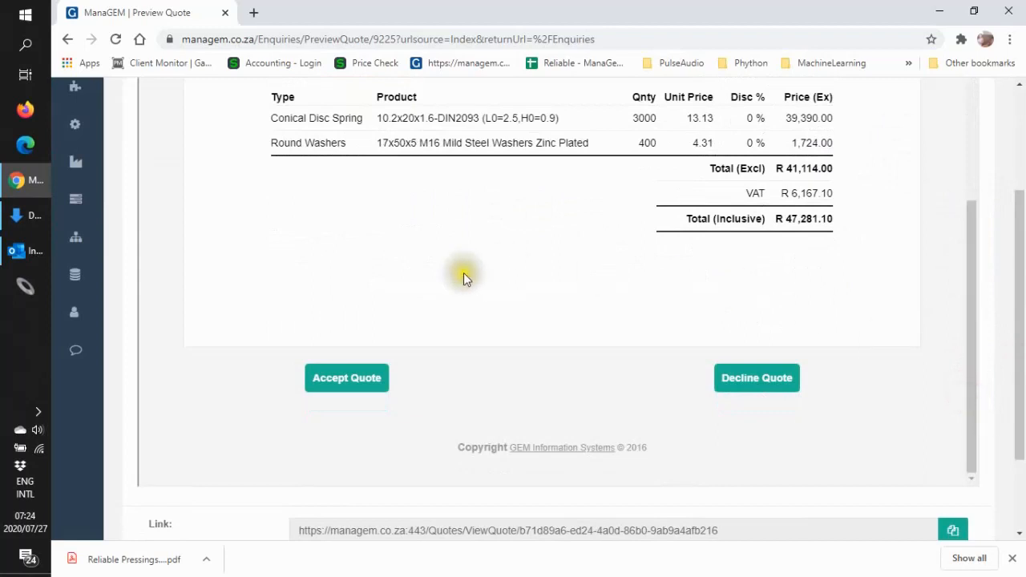
{"action": "left_click", "coordinate": [353, 383]}
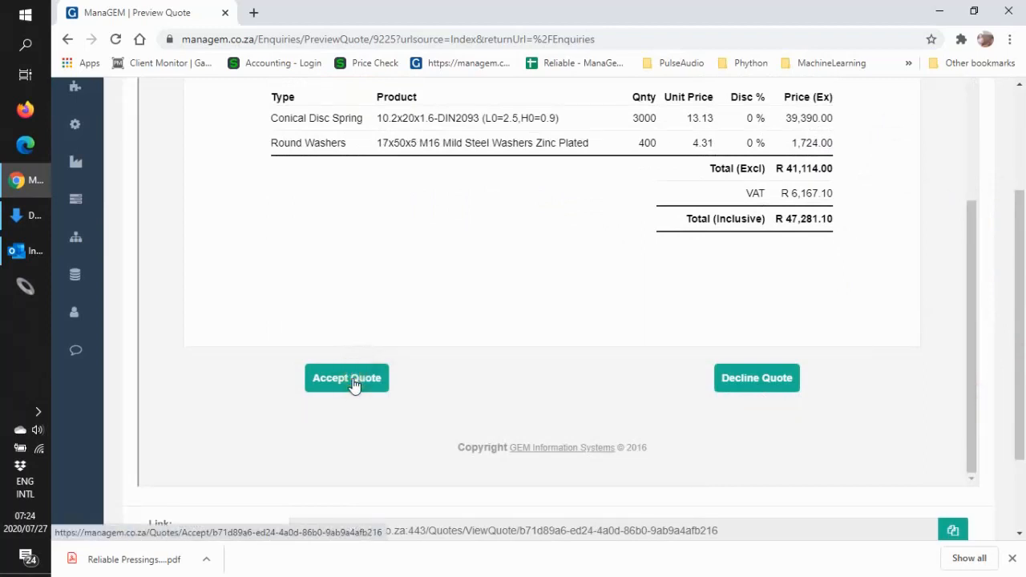
{"action": "left_click", "coordinate": [353, 384]}
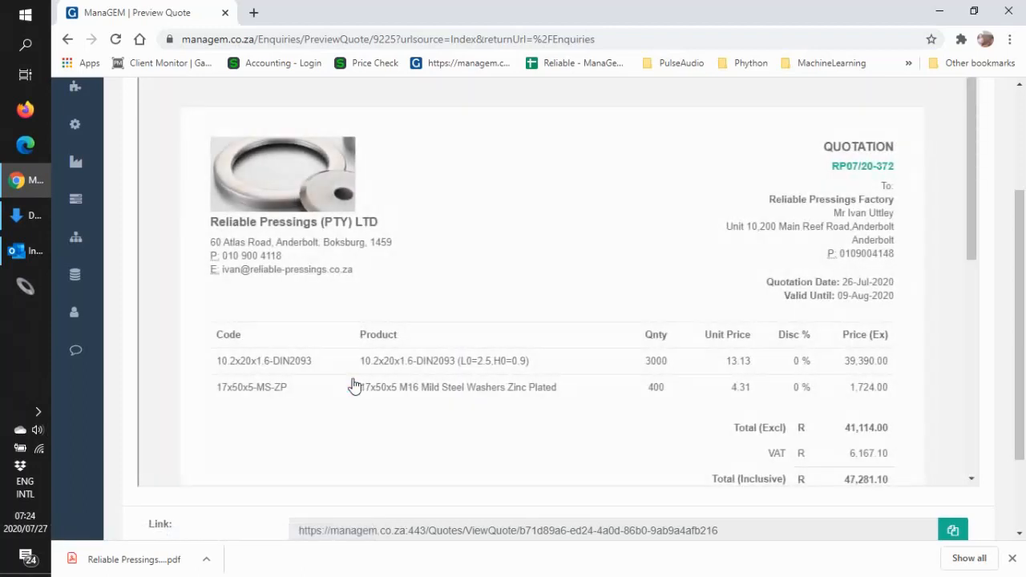
- Enter the purchase order number in the acceptance form and submit it to accept the quote
{"action": "left_click", "coordinate": [971, 189]}
{"action": "left_click_drag", "start_coordinate": [971, 186], "coordinate": [972, 354]}
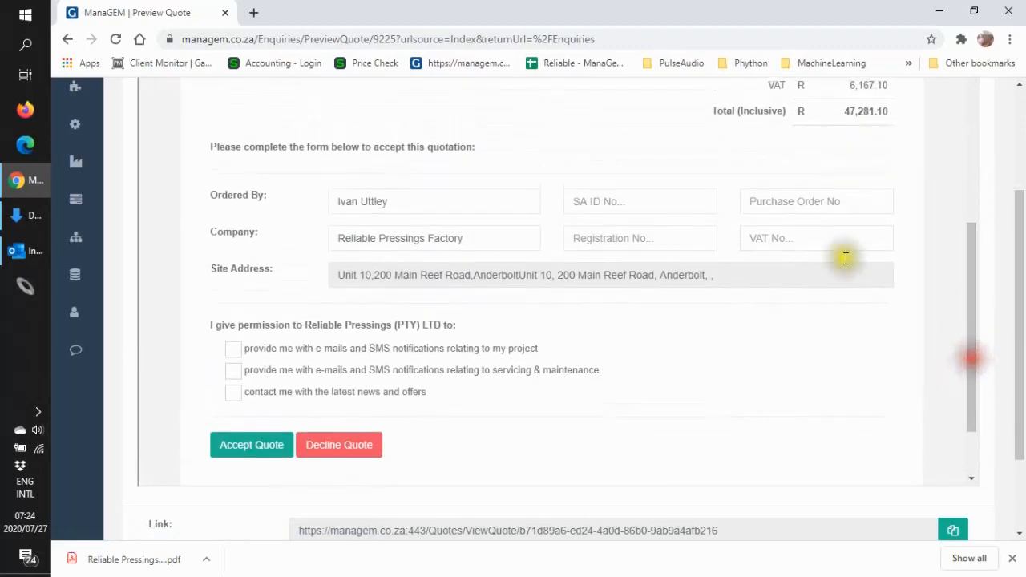
{"action": "left_click", "coordinate": [785, 202]}
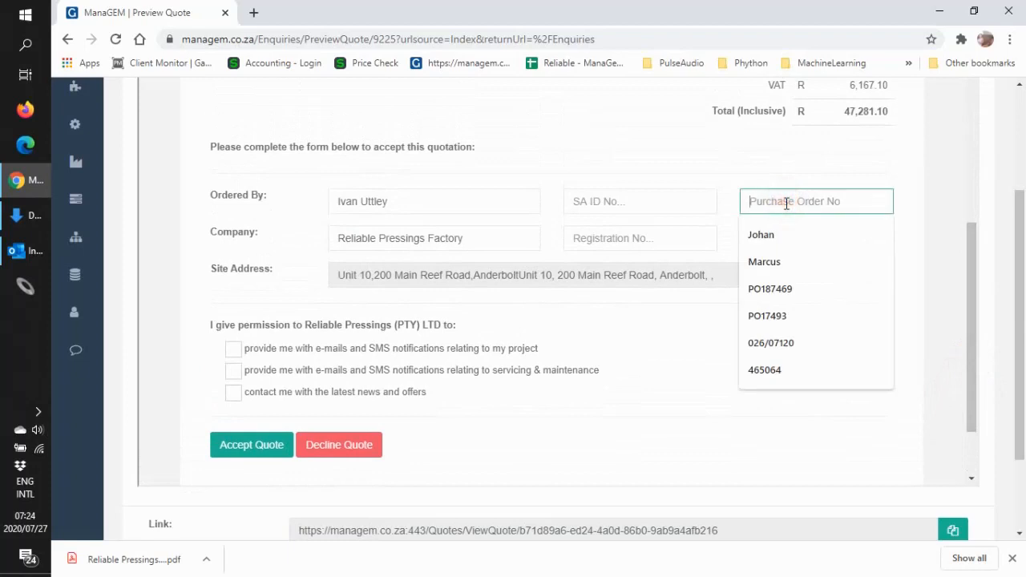
{"action": "type", "text": "PO"}
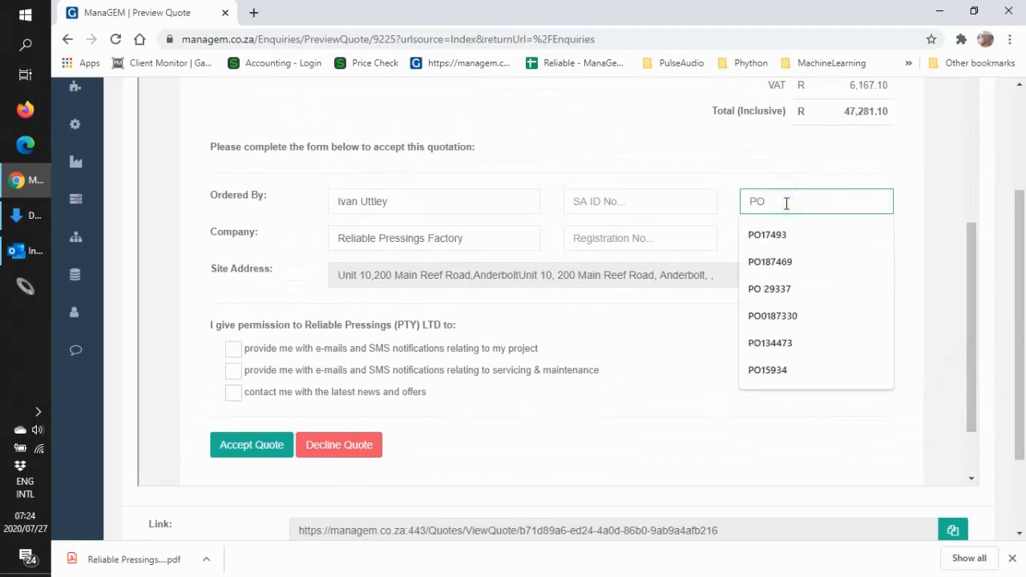
{"action": "type", "text": " 123456"}
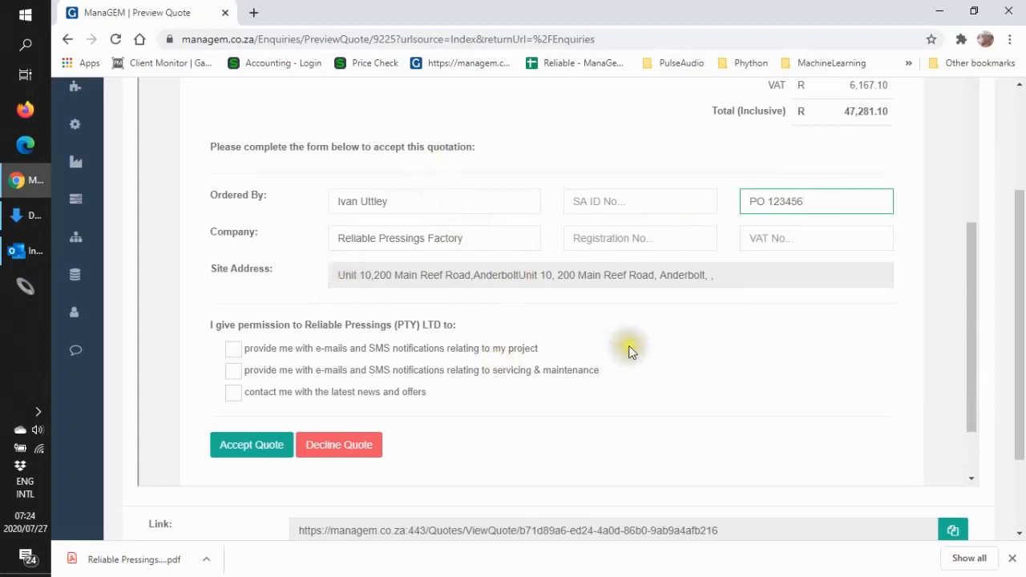
{"action": "left_click", "coordinate": [246, 451]}
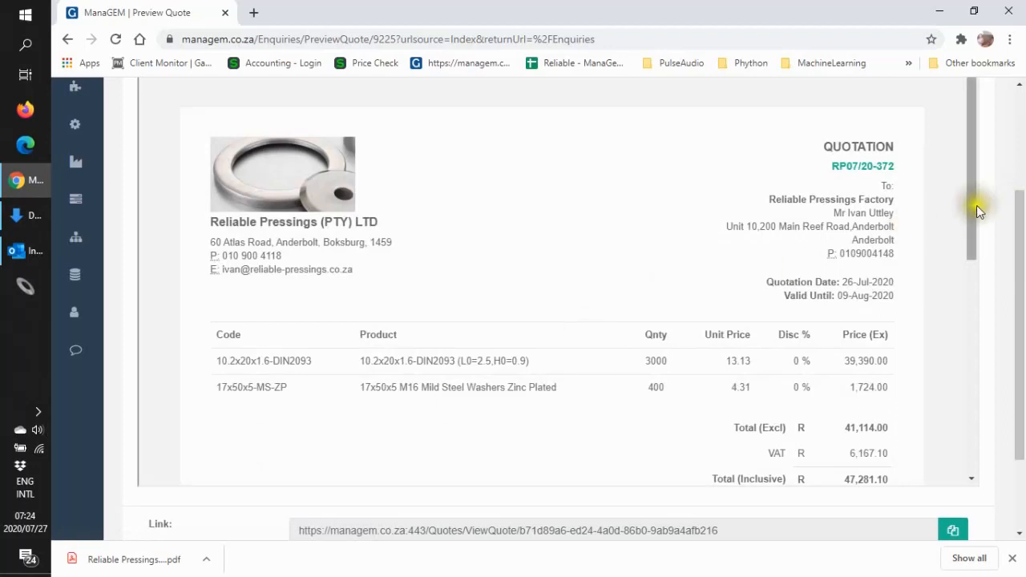
- Leave the accepted quote's preview and return to the enquiries list
{"action": "left_click_drag", "start_coordinate": [971, 214], "coordinate": [934, 552]}
{"action": "left_click_drag", "start_coordinate": [1019, 423], "coordinate": [1010, 492]}
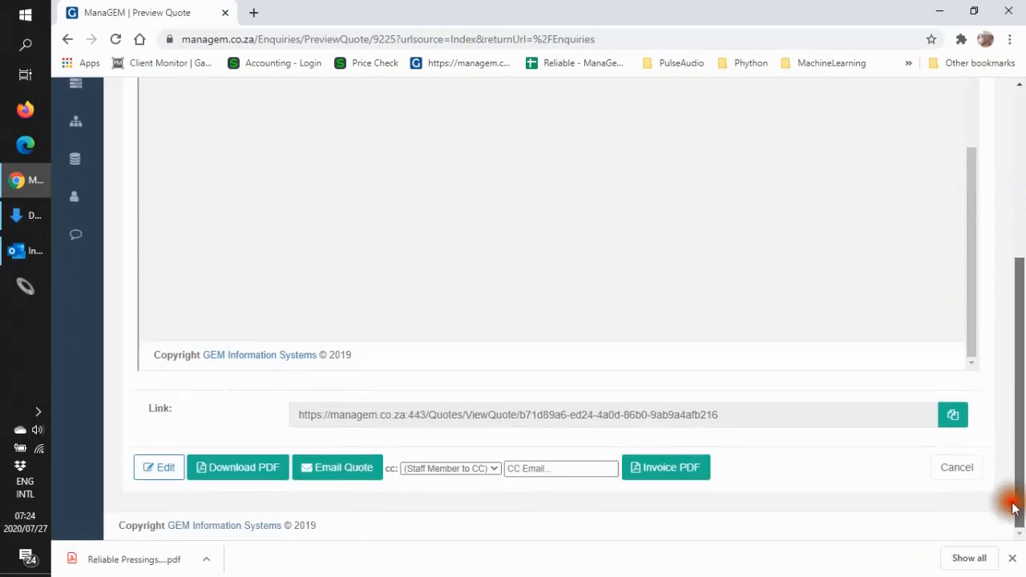
{"action": "left_click", "coordinate": [960, 473]}
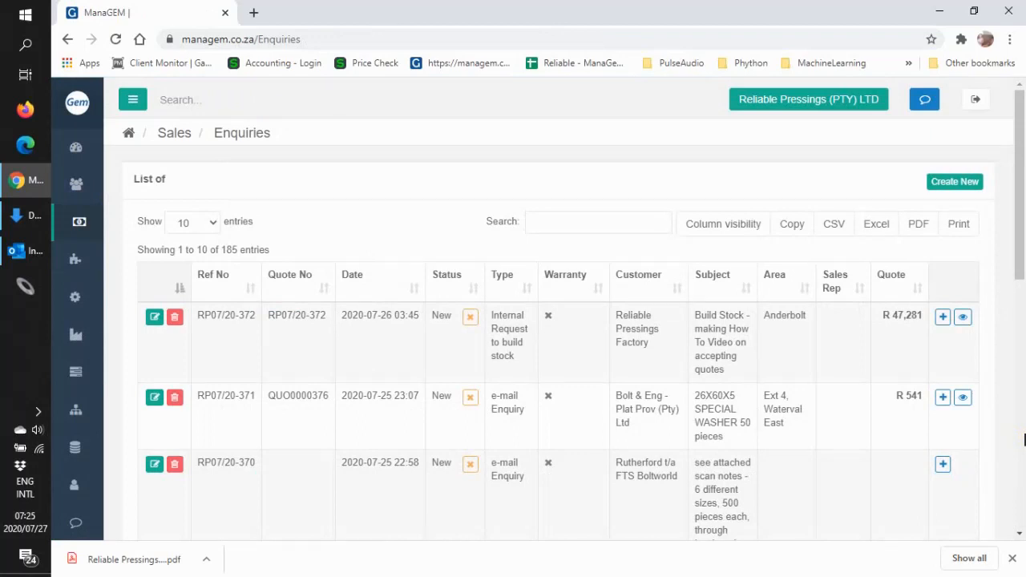
- Open the Factory module's list of pending jobs
{"action": "left_click", "coordinate": [132, 102]}
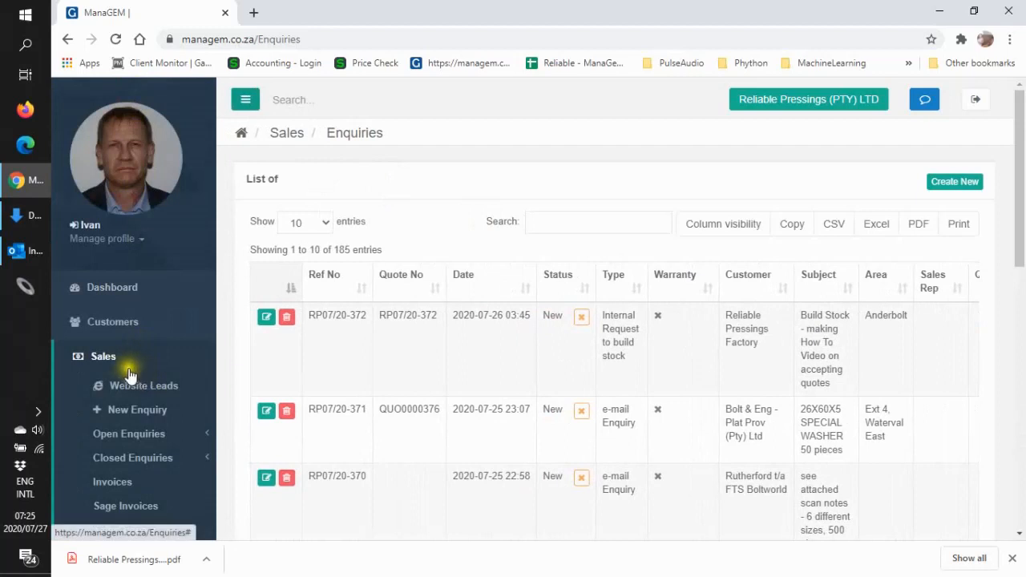
{"action": "left_click", "coordinate": [99, 361]}
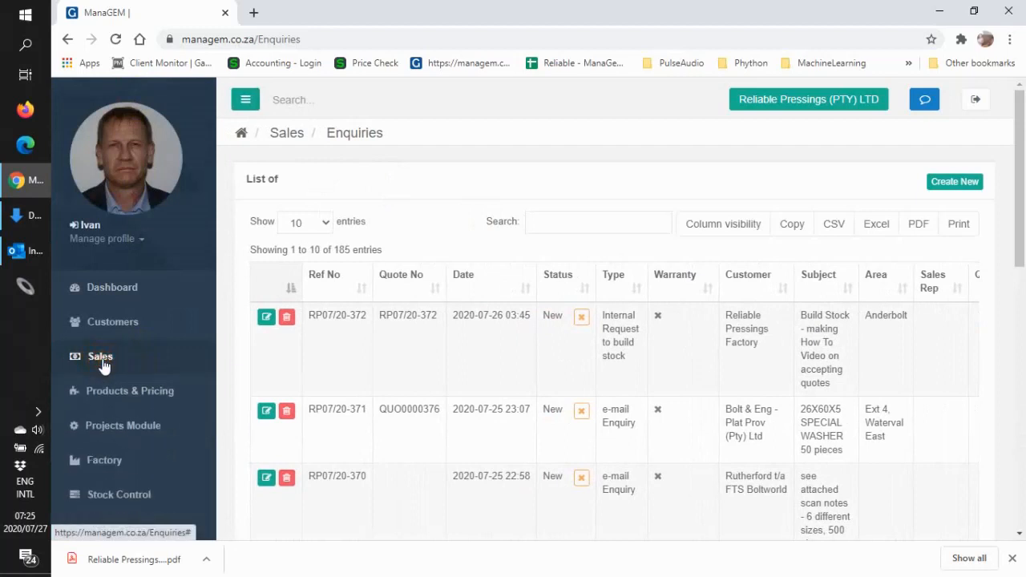
{"action": "left_click", "coordinate": [102, 462]}
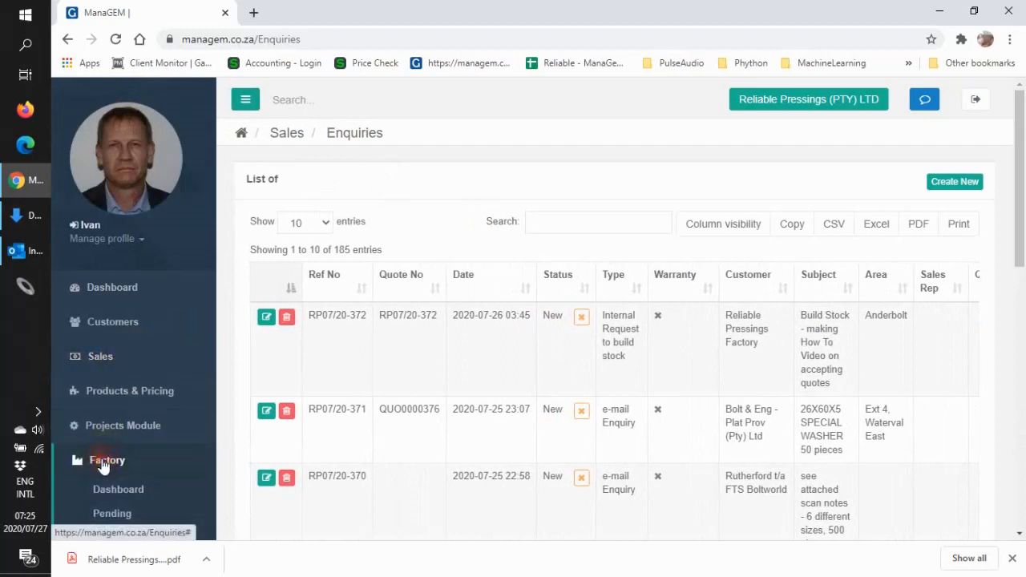
{"action": "left_click_drag", "start_coordinate": [1016, 201], "coordinate": [1018, 255]}
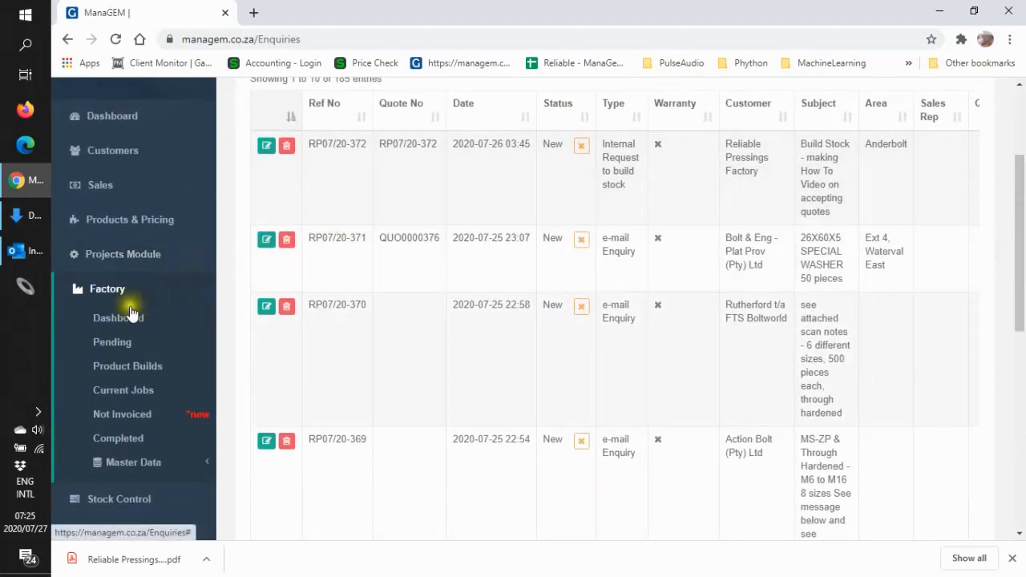
{"action": "left_click", "coordinate": [113, 351]}
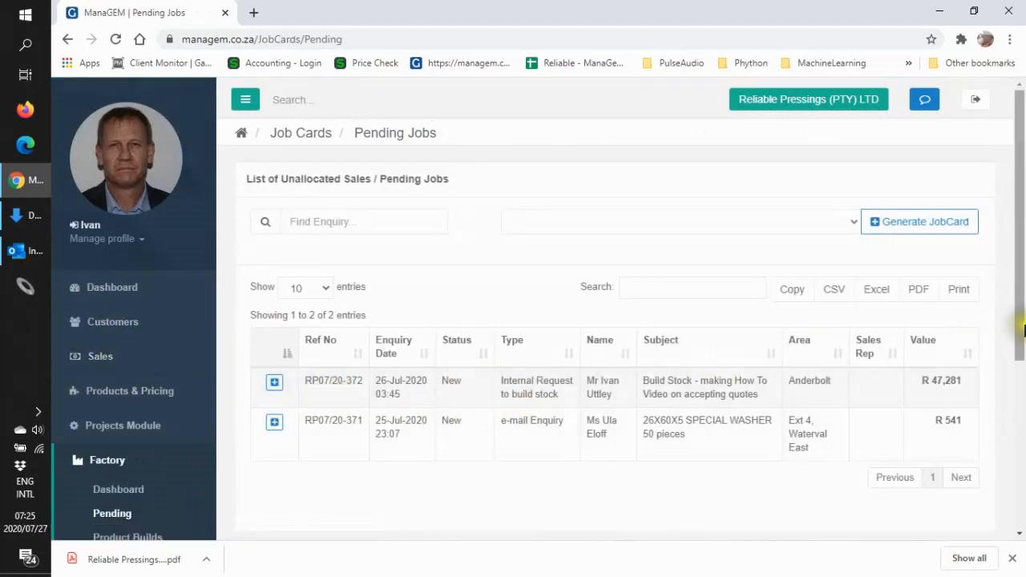
- Enlarge the pending jobs page to 110% zoom and collapse the navigation sidebar to widen the list
{"action": "left_click", "coordinate": [1011, 46]}
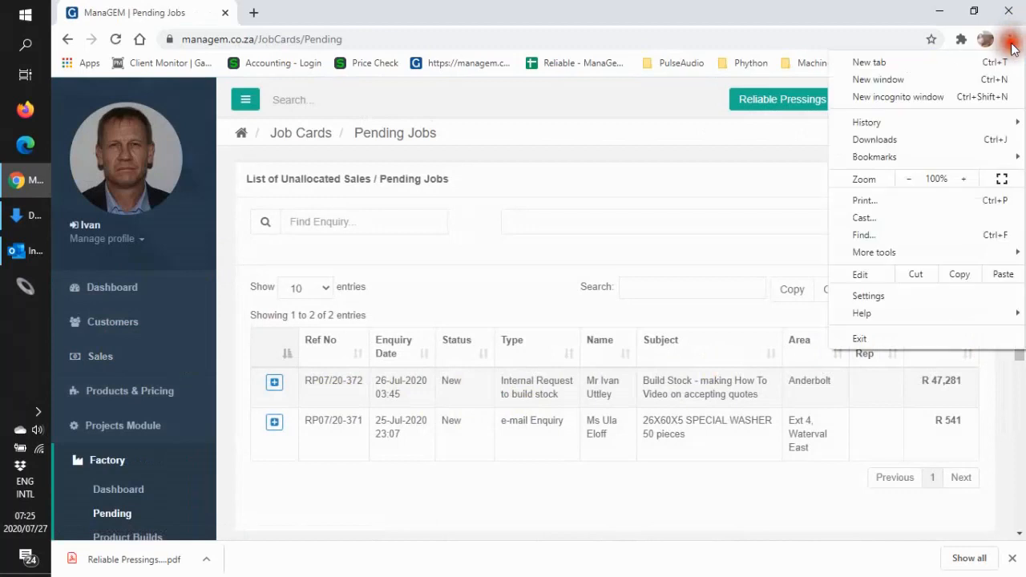
{"action": "left_click", "coordinate": [964, 178]}
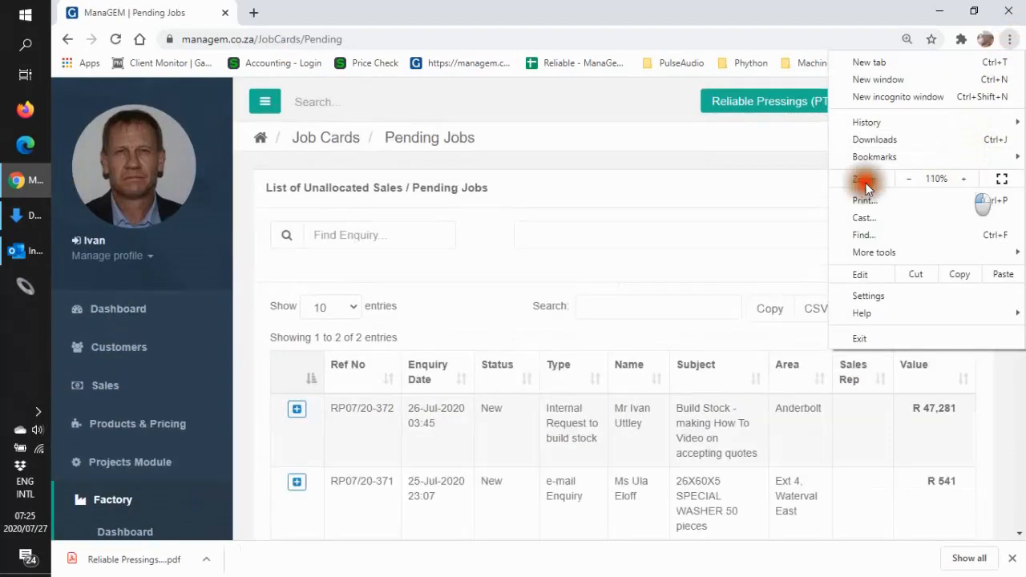
{"action": "left_click", "coordinate": [734, 210]}
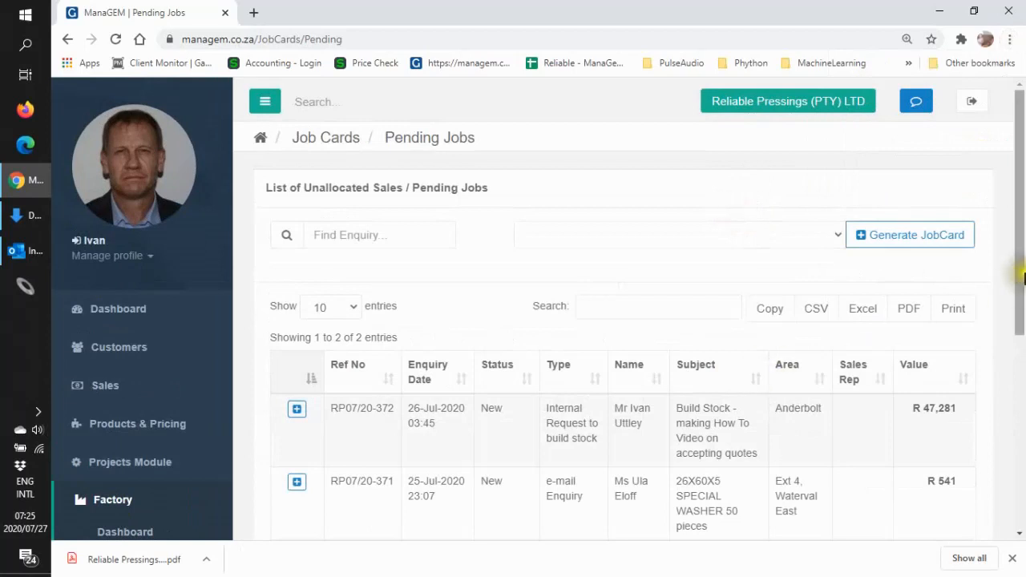
{"action": "mouse_move", "coordinate": [1020, 280]}
{"action": "left_mouse_down"}
{"action": "mouse_move", "coordinate": [1016, 332]}
{"action": "mouse_move", "coordinate": [1021, 267]}
{"action": "left_mouse_up"}
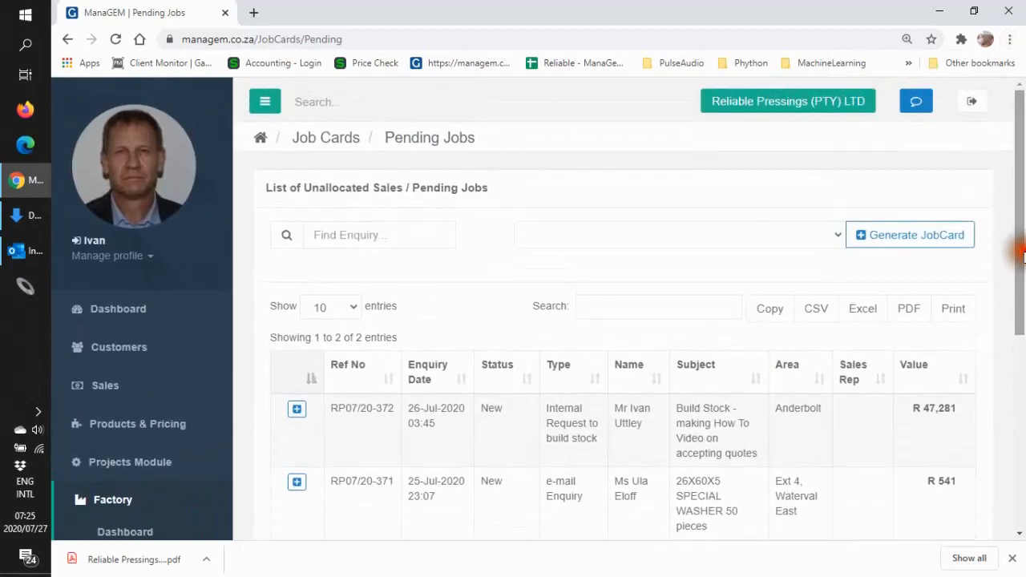
{"action": "left_click", "coordinate": [263, 104]}
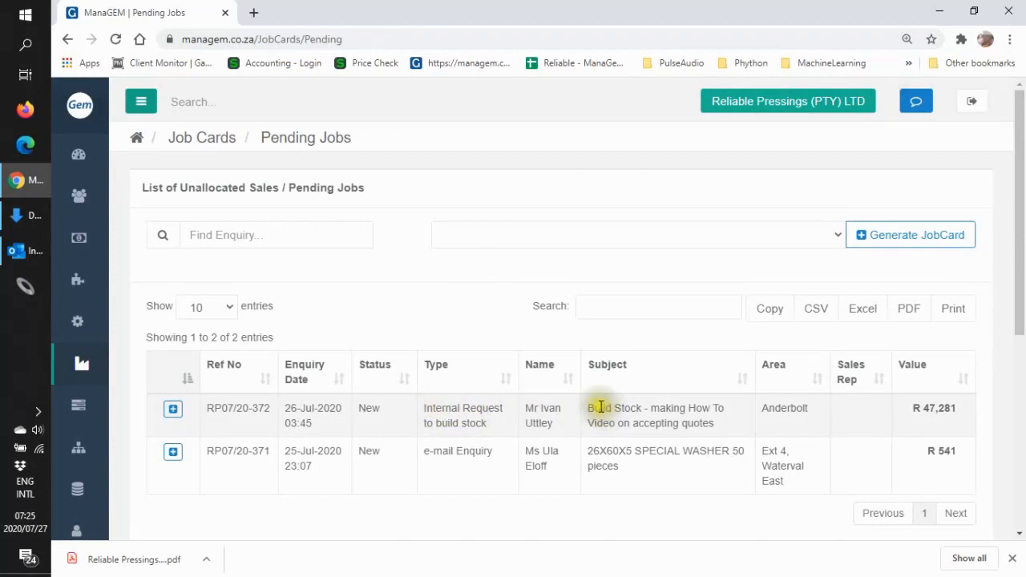
- Start a job card from the pending Build Stock sale and review its description, job card and customer details
{"action": "left_click", "coordinate": [173, 410]}
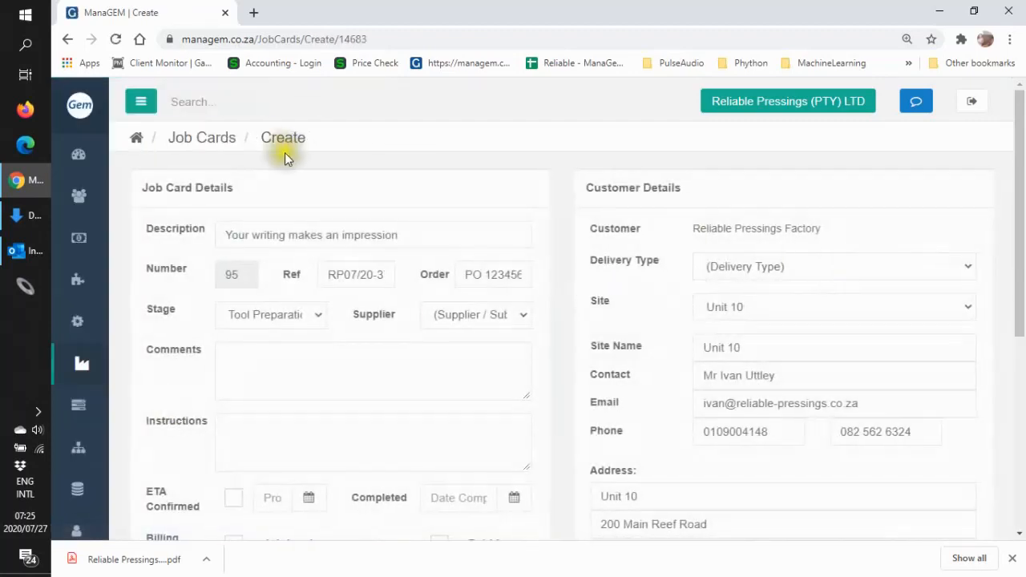
{"action": "triple_click", "coordinate": [404, 234]}
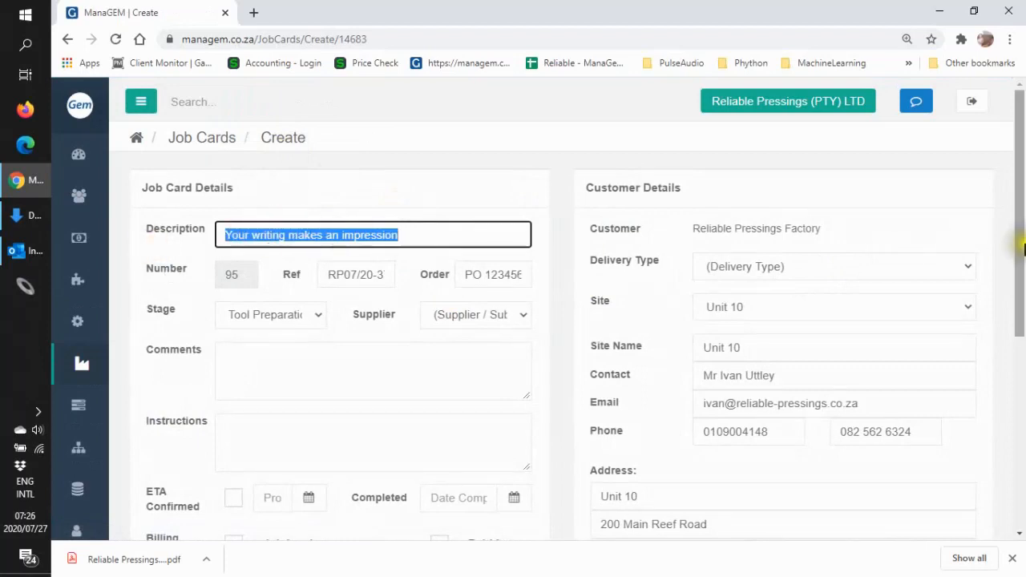
{"action": "left_click_drag", "start_coordinate": [1020, 247], "coordinate": [1015, 286]}
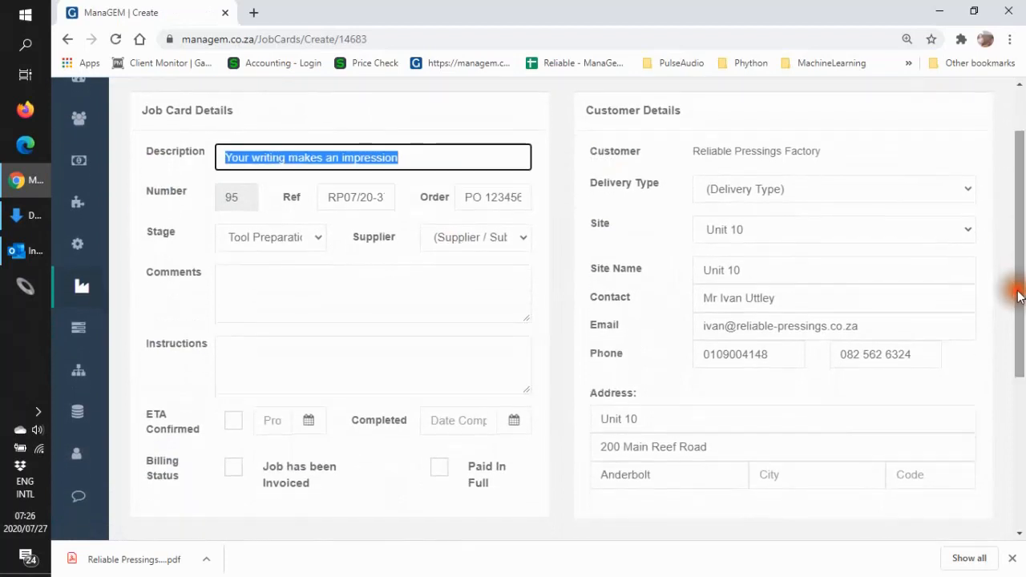
- Set the job card's delivery type to "Receive into Stock, build inventory"
{"action": "left_click", "coordinate": [965, 192]}
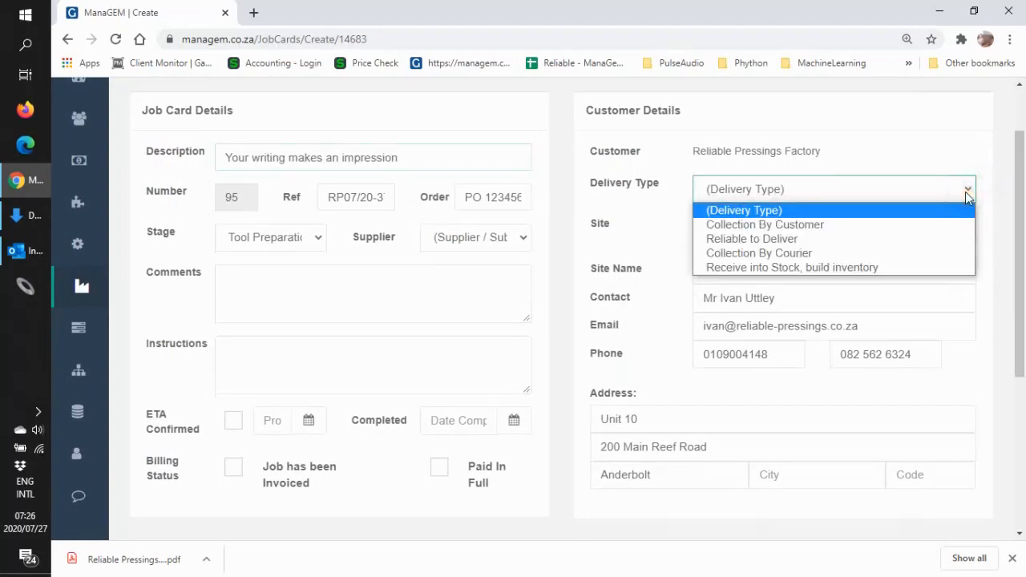
{"action": "left_click", "coordinate": [926, 269]}
- Split the line items of the new job across two job cards
{"action": "left_click_drag", "start_coordinate": [1018, 259], "coordinate": [1014, 298]}
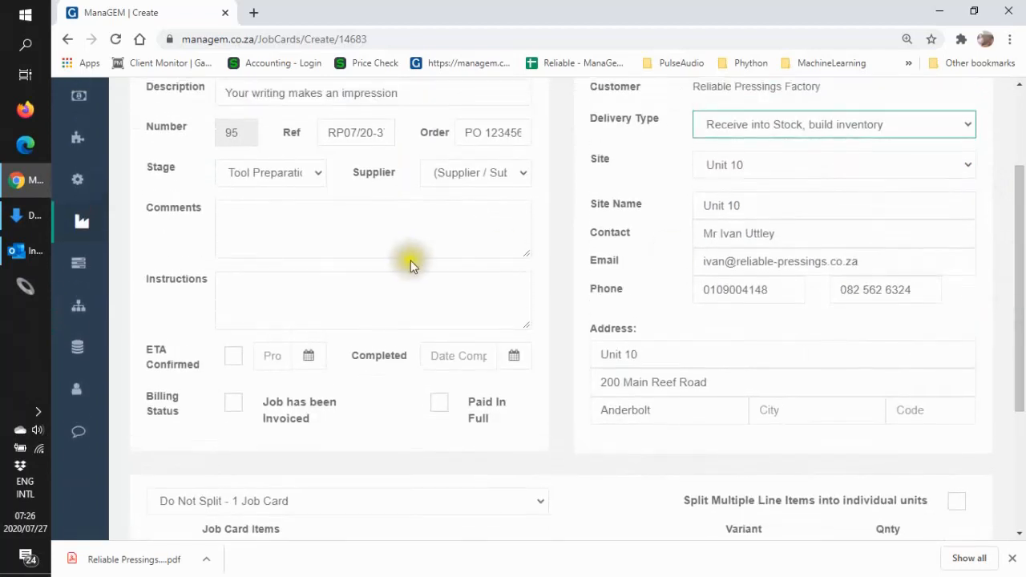
{"action": "left_click_drag", "start_coordinate": [1015, 295], "coordinate": [1018, 456]}
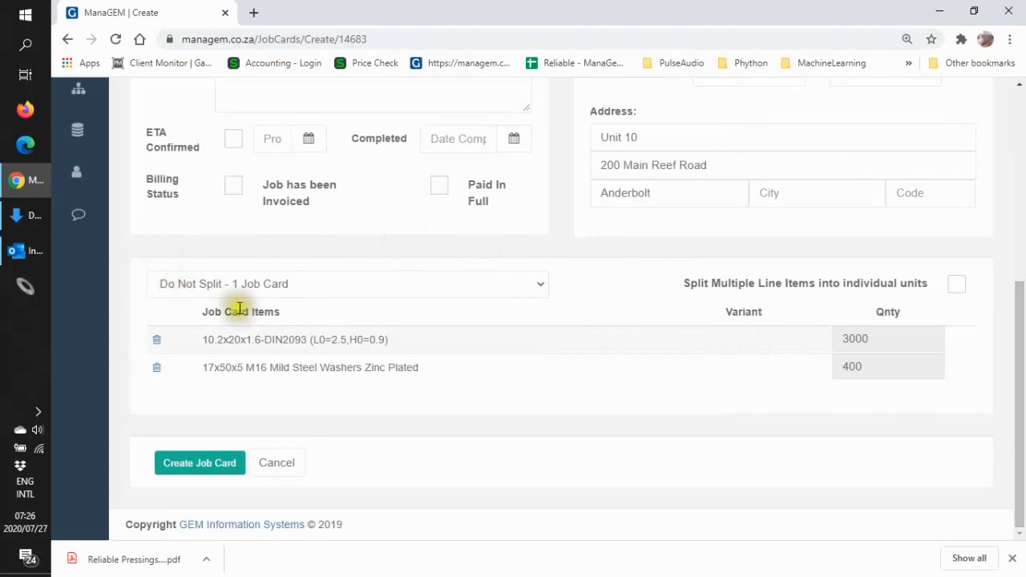
{"action": "left_click", "coordinate": [538, 285]}
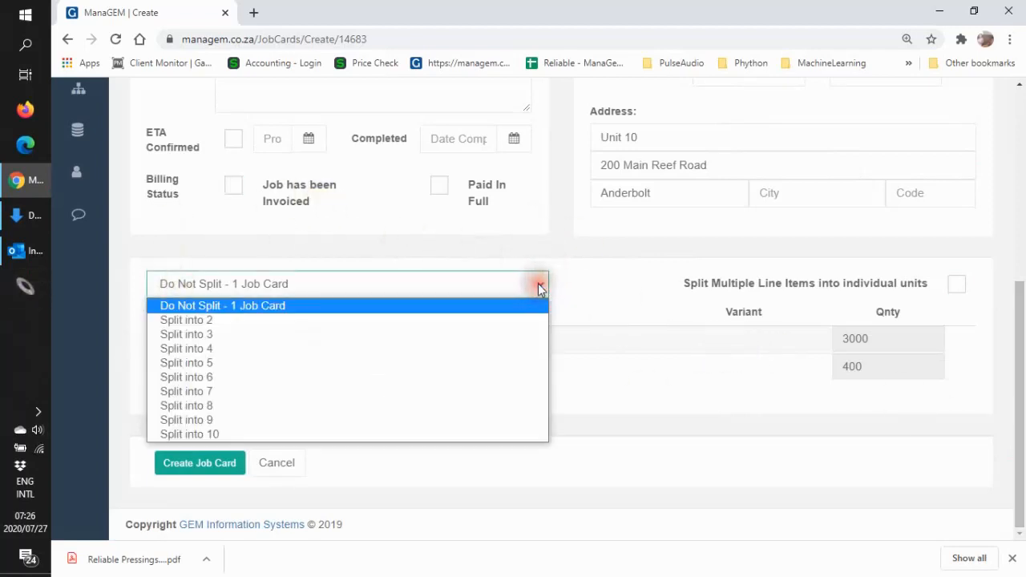
{"action": "left_click", "coordinate": [513, 319]}
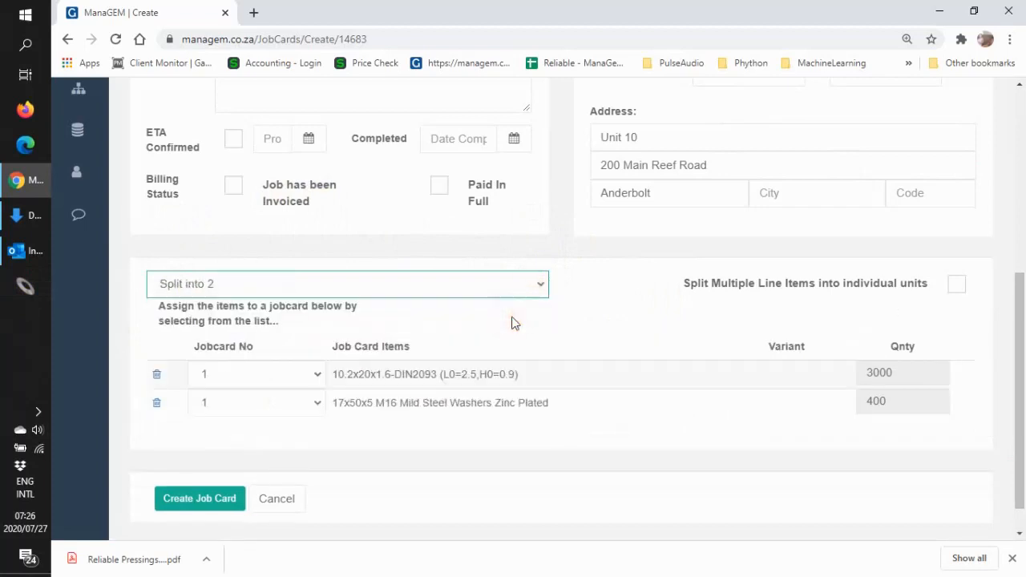
- Keep the 10.2x20x1.6-DIN2093 item on job card 1, assign the 17x50x5 M16 washers to job card 2, and create the job cards
{"action": "left_click", "coordinate": [315, 378]}
{"action": "left_click", "coordinate": [309, 395]}
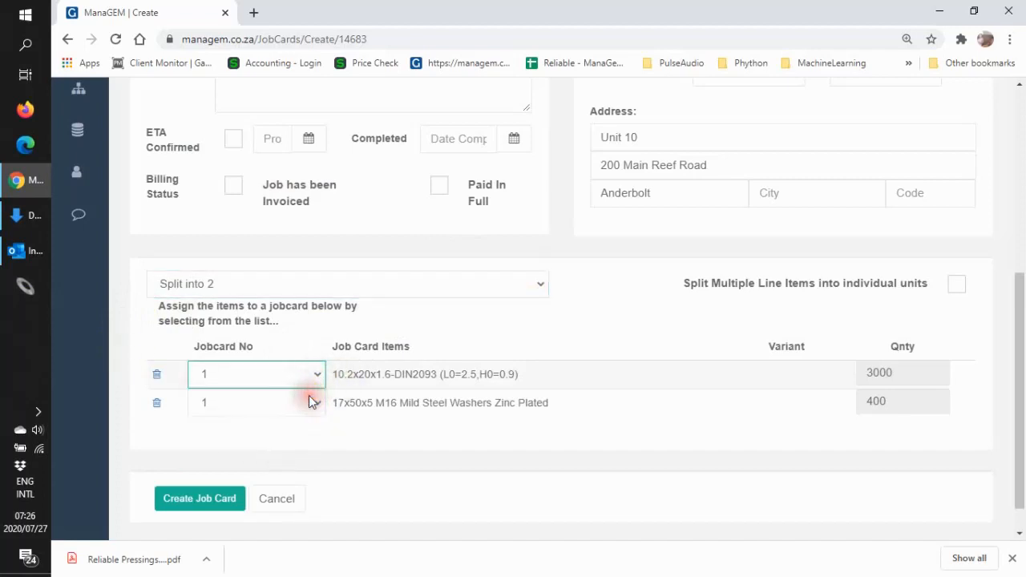
{"action": "left_click", "coordinate": [313, 405]}
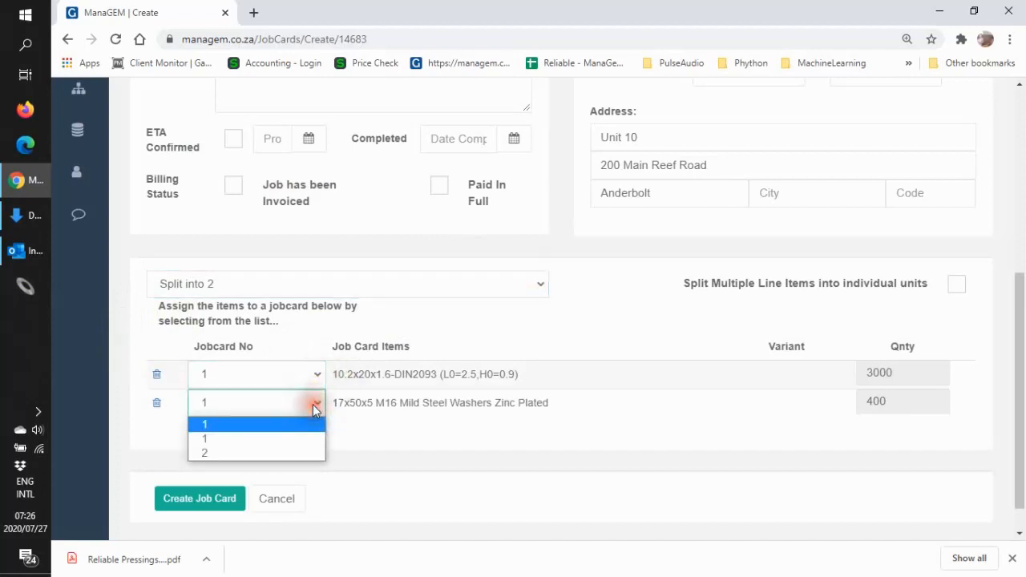
{"action": "left_click", "coordinate": [297, 454]}
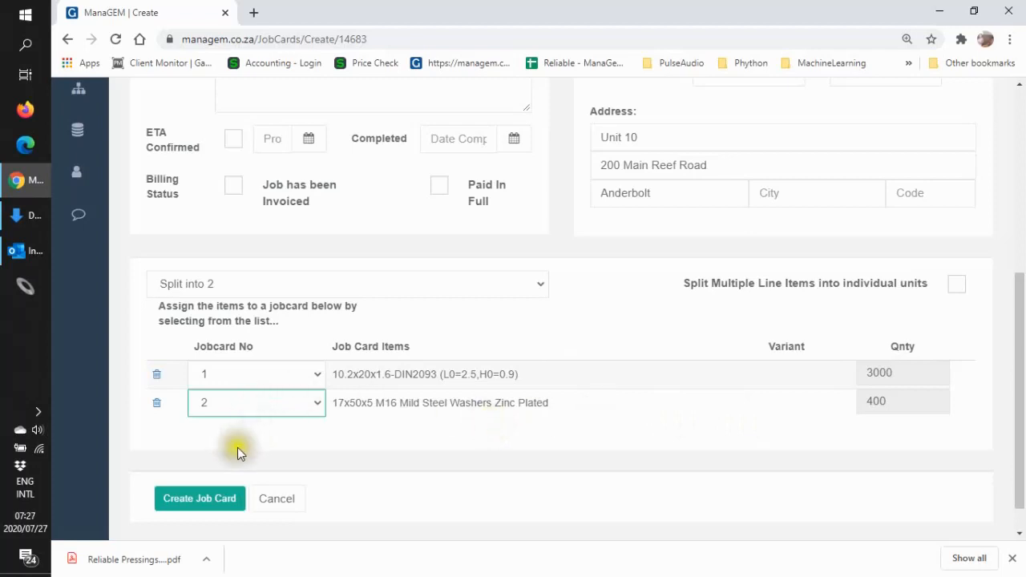
{"action": "left_click", "coordinate": [217, 496]}
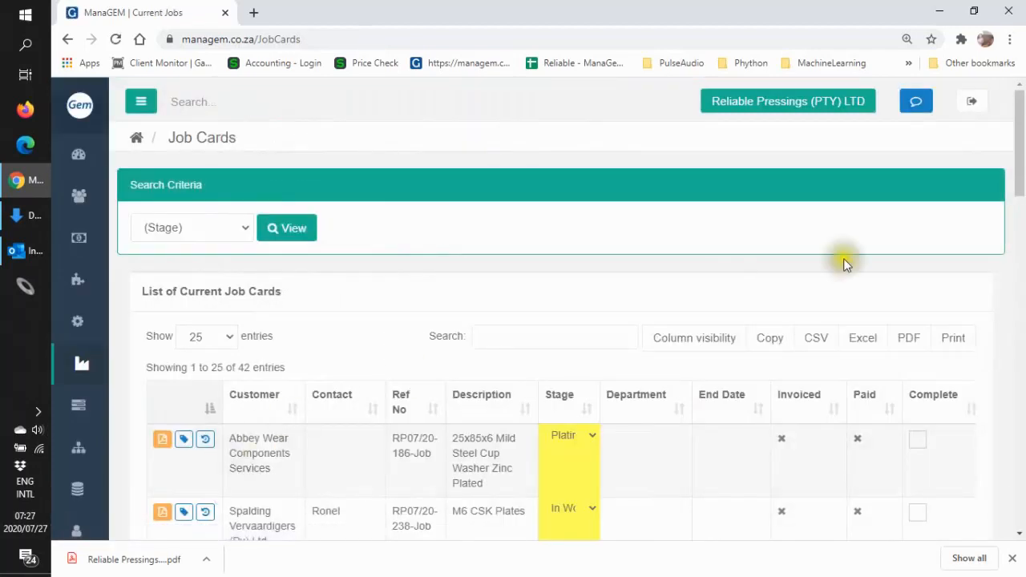
- Sort the list of current job cards by reference number in descending order
{"action": "left_click_drag", "start_coordinate": [1015, 190], "coordinate": [999, 521]}
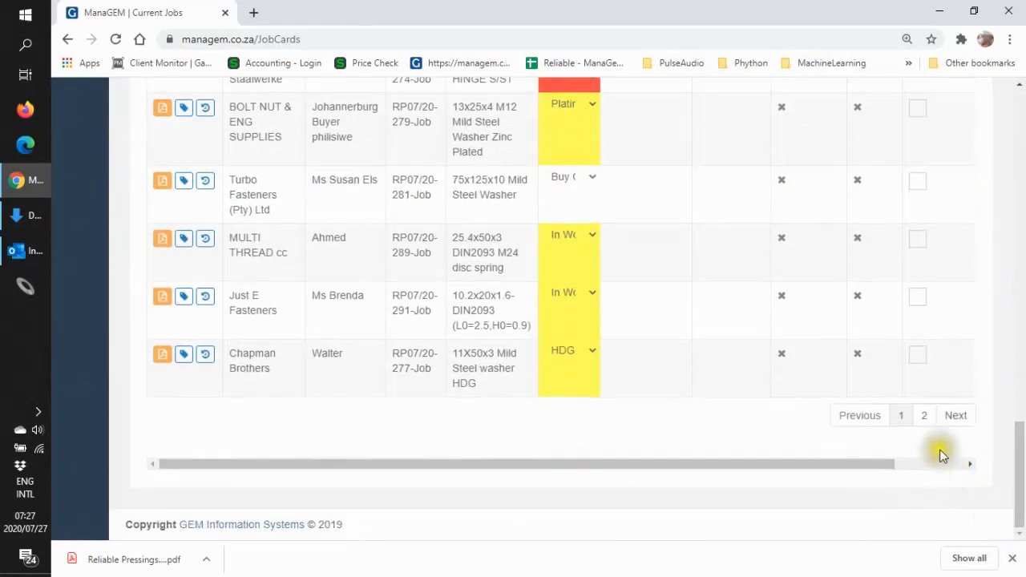
{"action": "left_click_drag", "start_coordinate": [1020, 465], "coordinate": [1022, 189]}
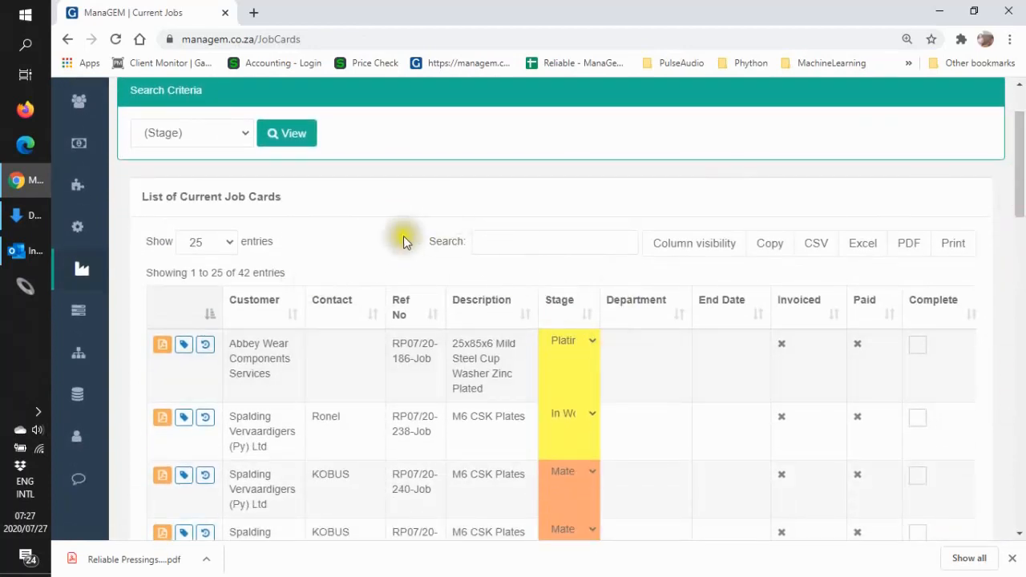
{"action": "left_click", "coordinate": [405, 306]}
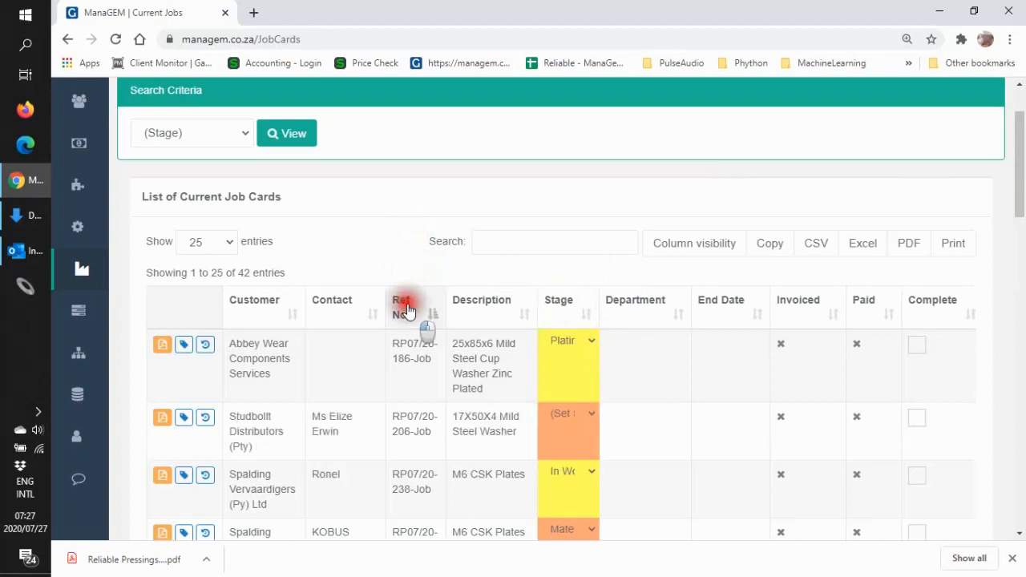
{"action": "left_click", "coordinate": [407, 310]}
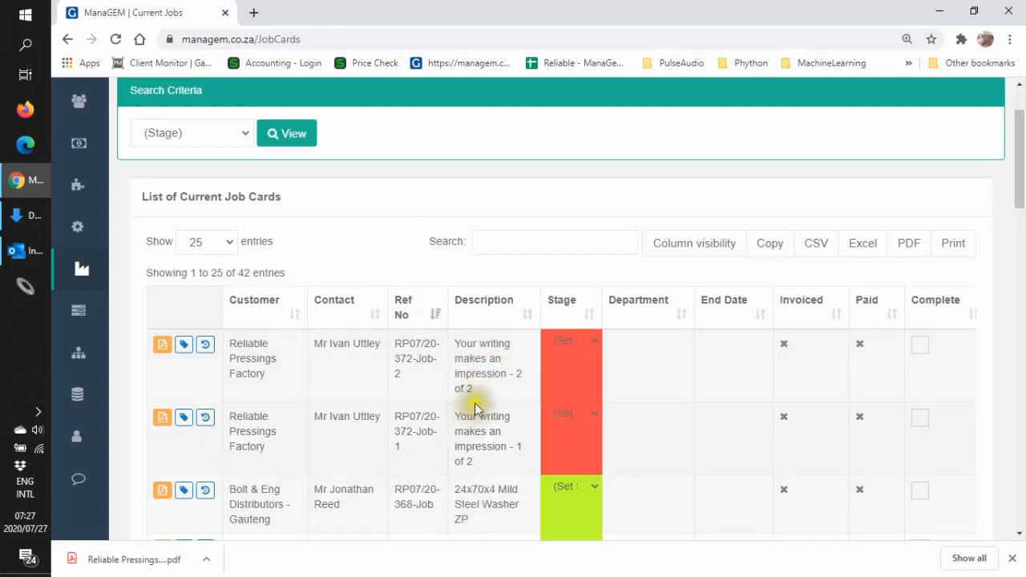
- Open the PDF job sheet of the "Your writing makes an impression - 2 of 2" job card, review it, and return to the job cards list
{"action": "left_click", "coordinate": [162, 350]}
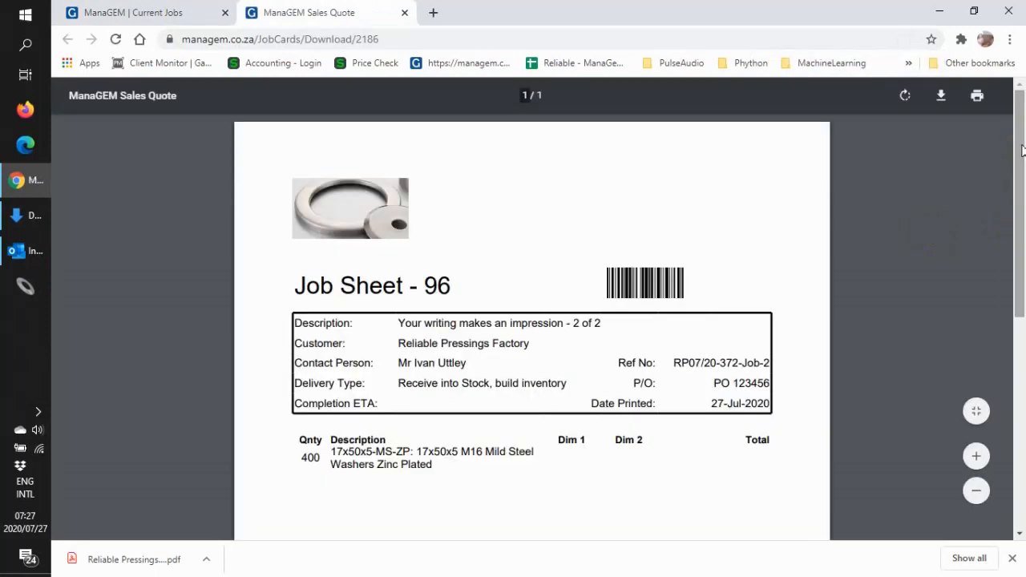
{"action": "left_click_drag", "start_coordinate": [1019, 140], "coordinate": [1012, 182]}
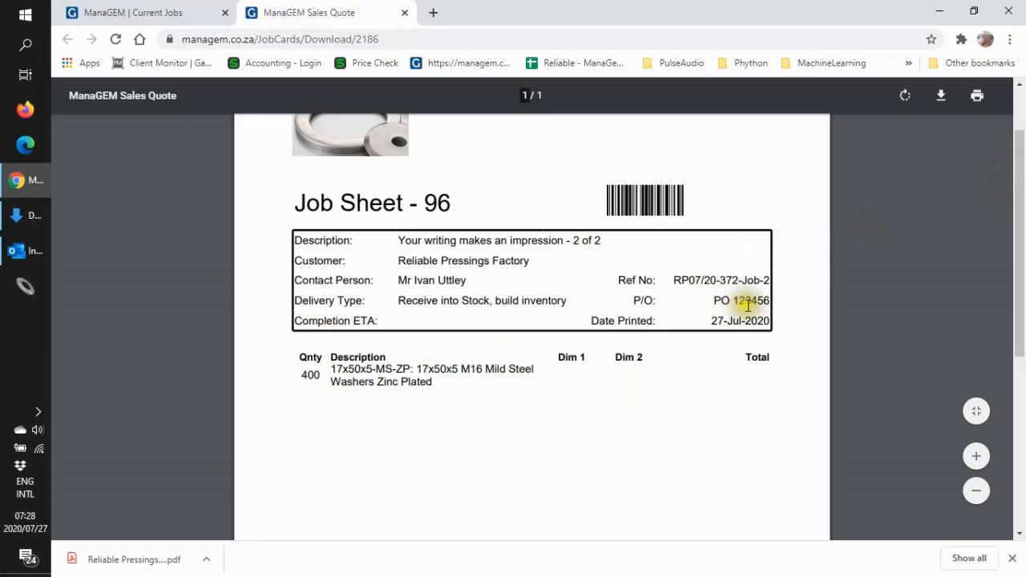
{"action": "left_click_drag", "start_coordinate": [1021, 231], "coordinate": [1020, 132]}
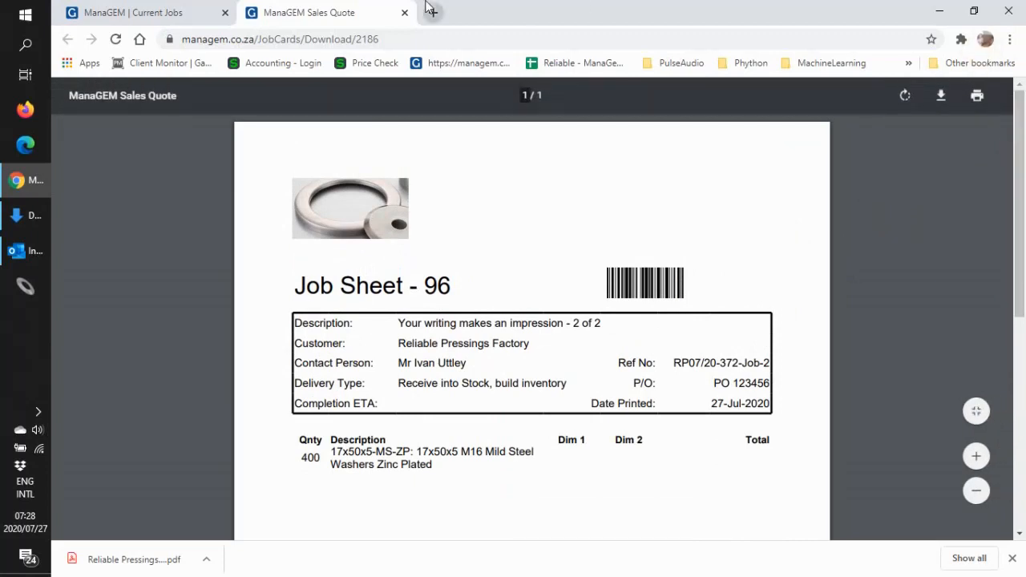
{"action": "left_click", "coordinate": [176, 13]}
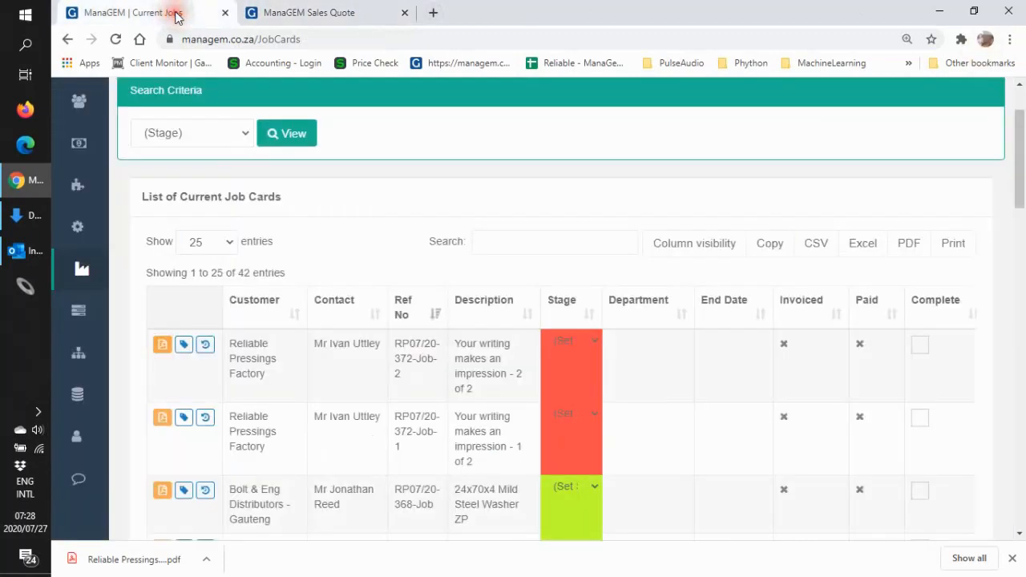